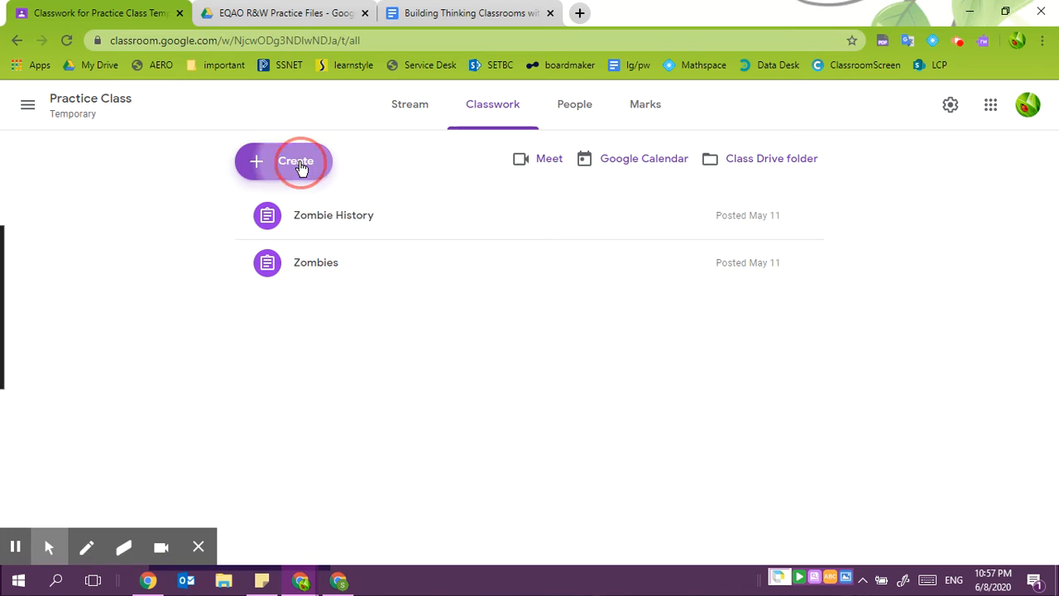
# Step: Create an assignment titled "Math work" with the instructions "Please complete and return."
pyautogui.click(322, 211)
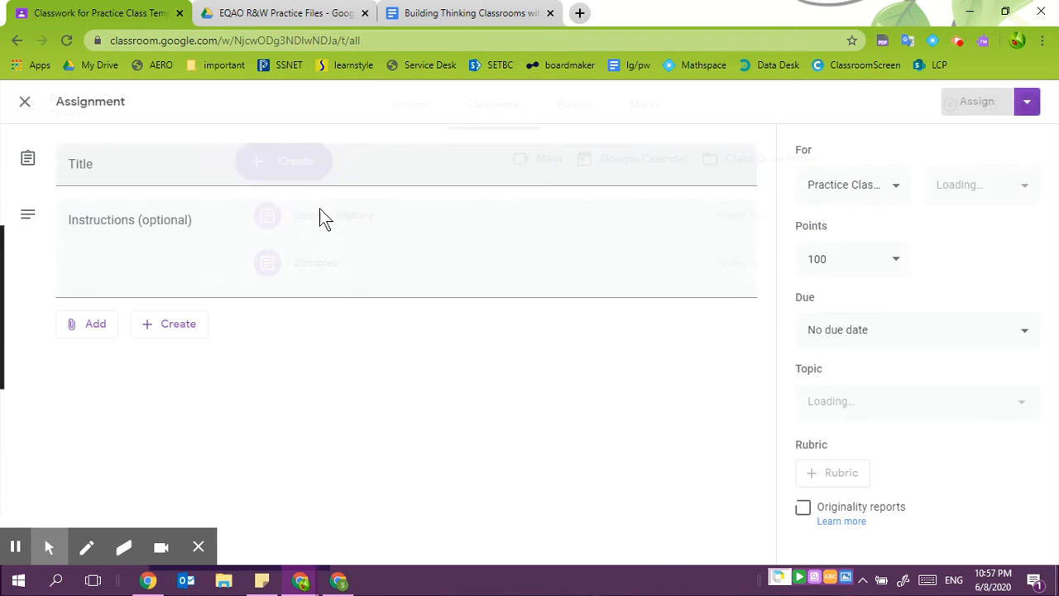
pyautogui.write('Math work')
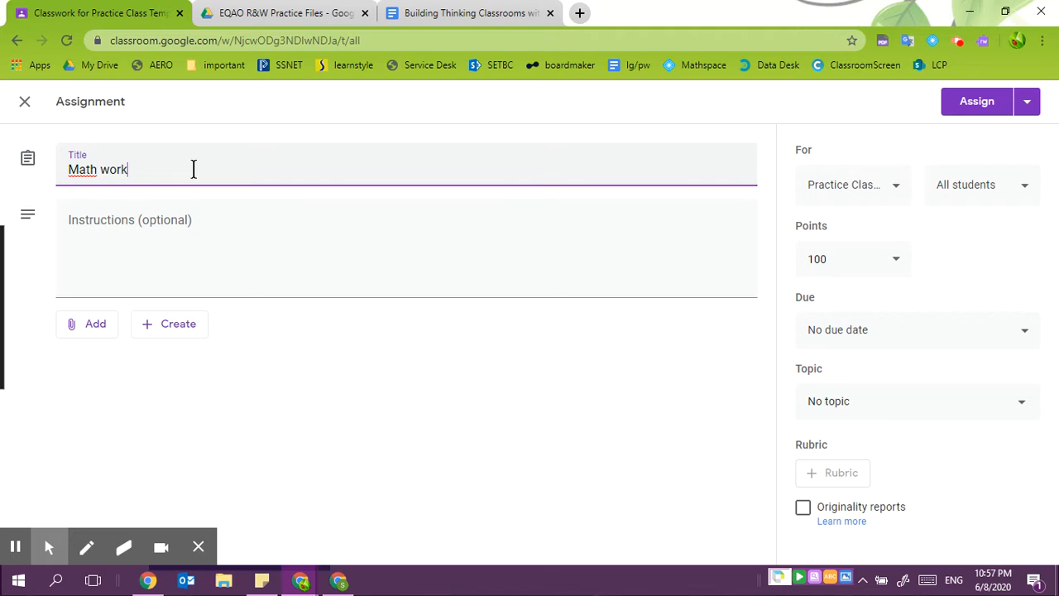
pyautogui.click(125, 213)
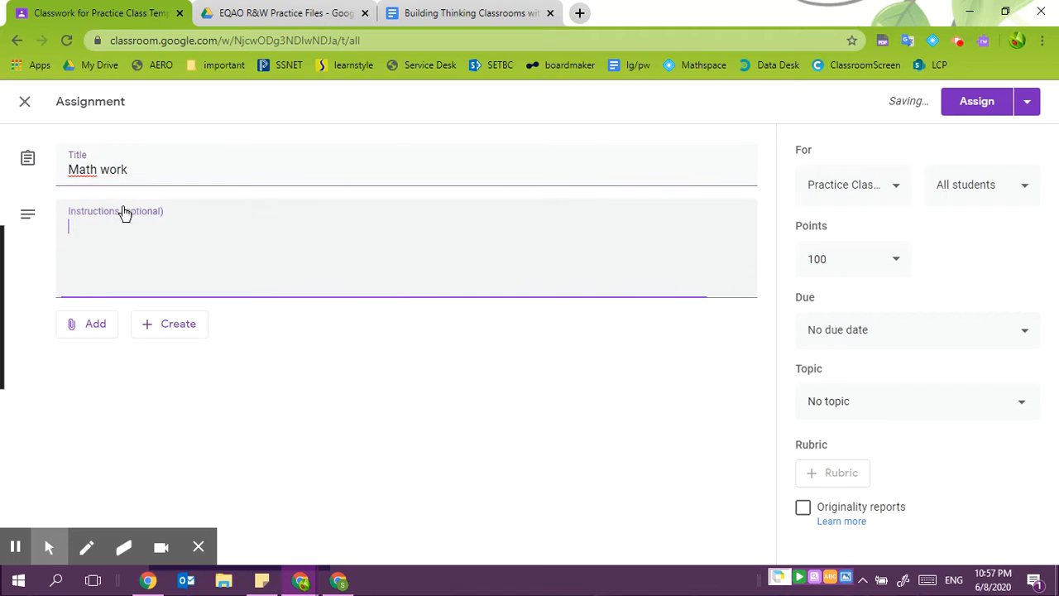
pyautogui.write('Please ')
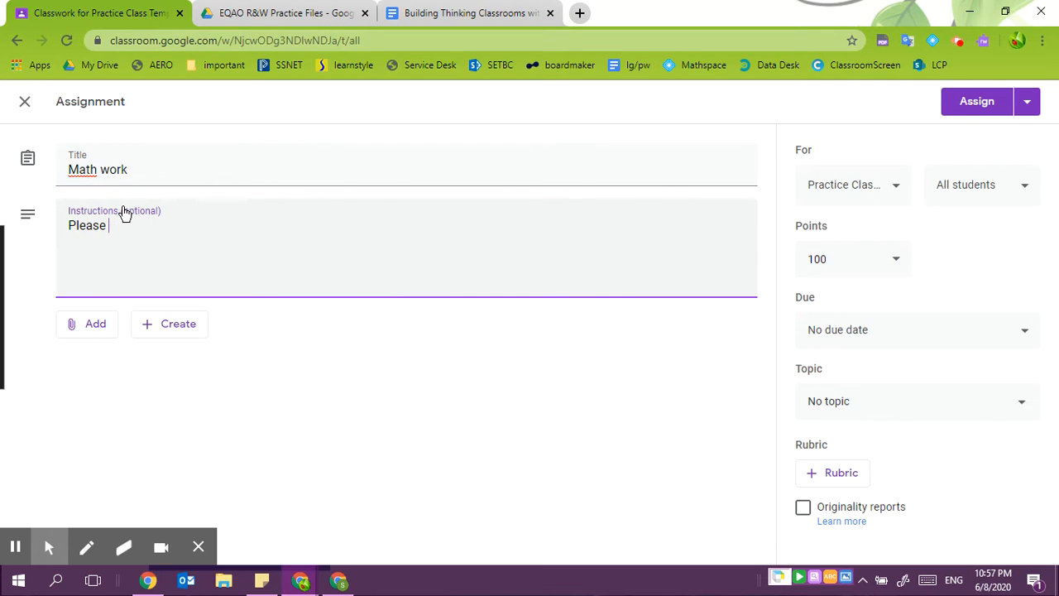
pyautogui.write('complete and return.')
# Step: Attach the "[Template] Building Thinking Classrooms with EquatIO" document and "grade 3 math 15-16.pdf" from Google Drive to the assignment
pyautogui.click(91, 327)
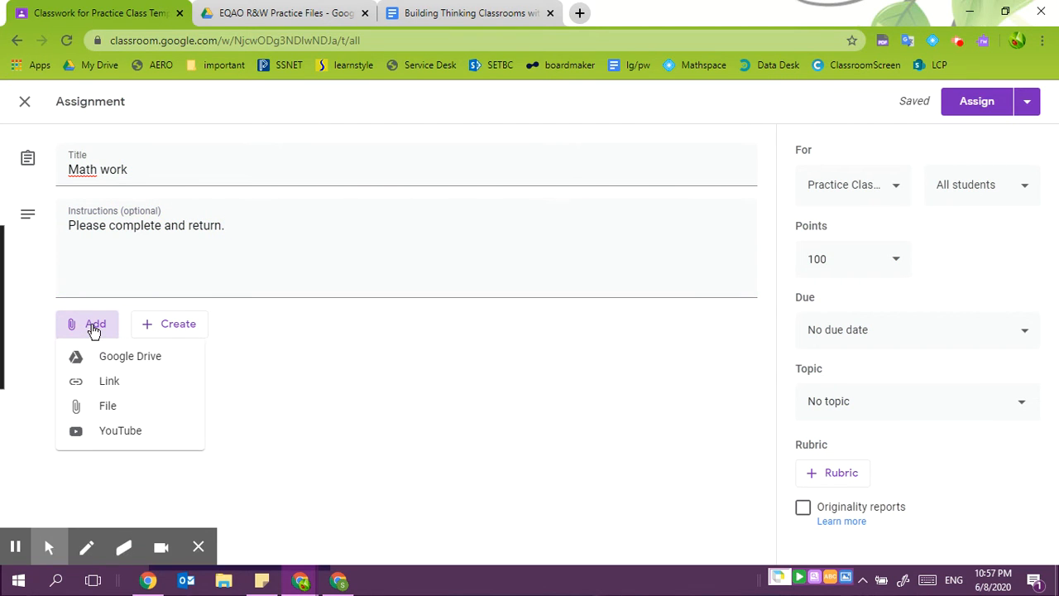
pyautogui.click(104, 356)
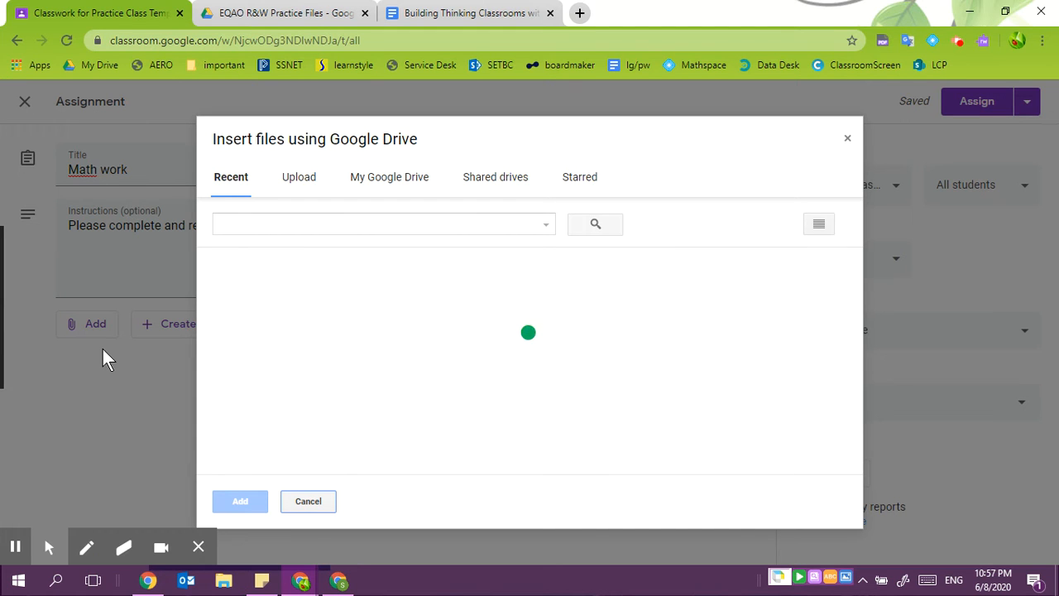
pyautogui.click(267, 364)
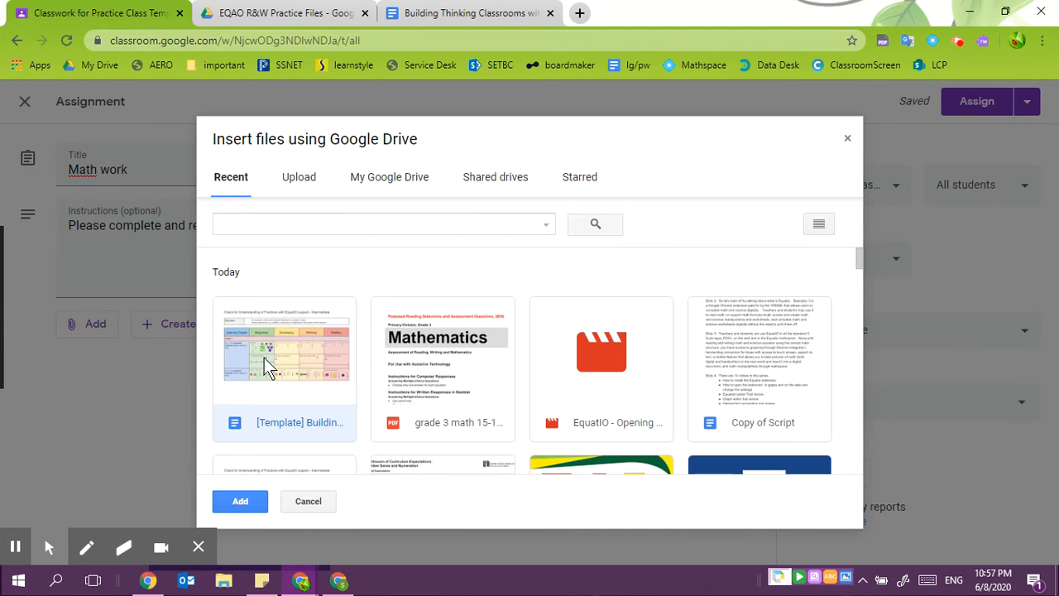
pyautogui.click(429, 358)
pyautogui.click(241, 502)
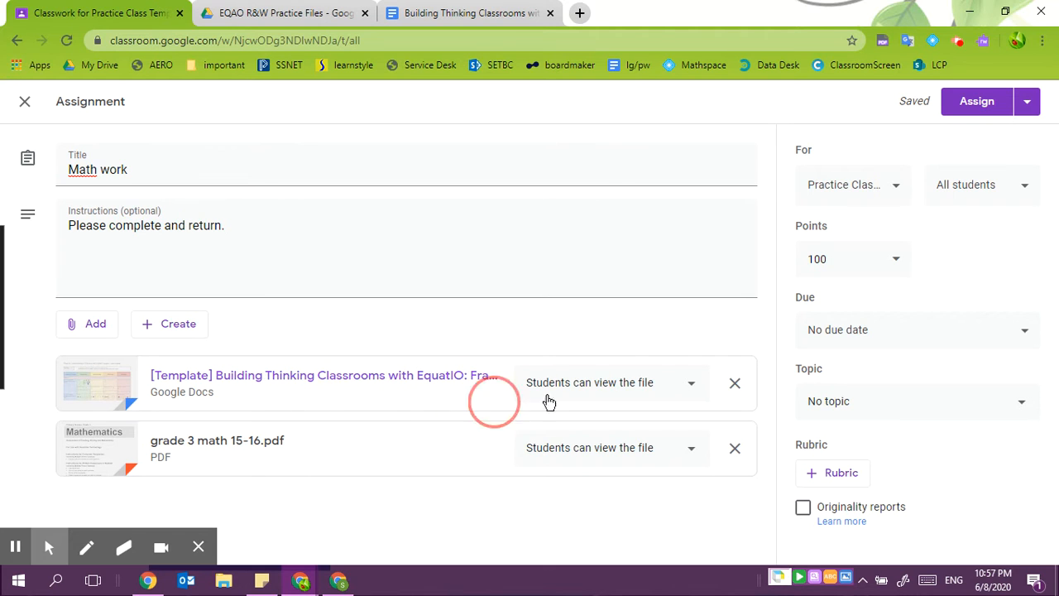
# Step: Set both attachments to "Make a copy for each student" and assign the work to the class
pyautogui.click(690, 382)
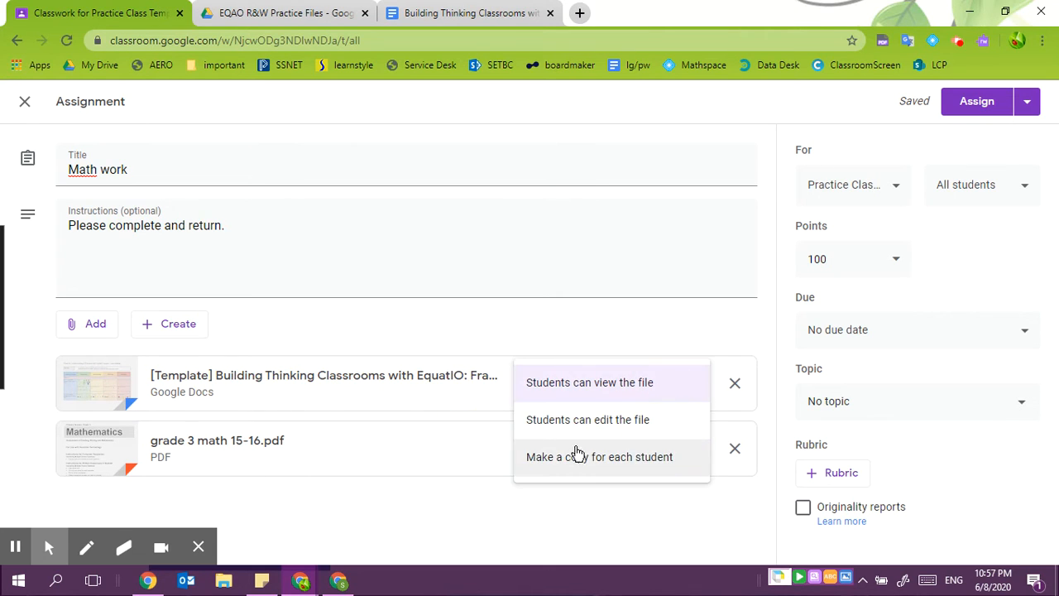
pyautogui.click(583, 457)
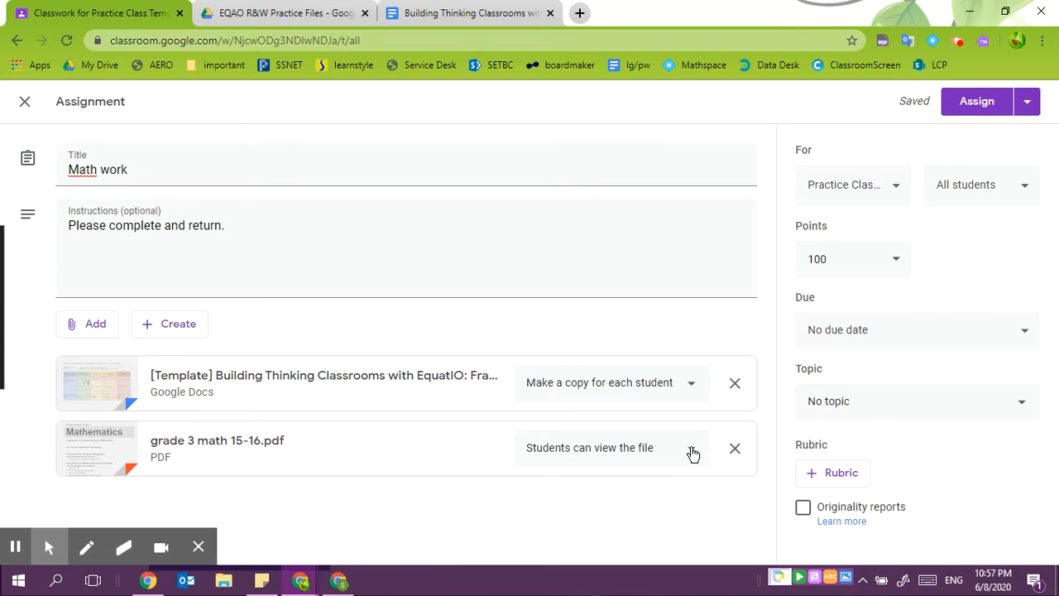
pyautogui.click(693, 452)
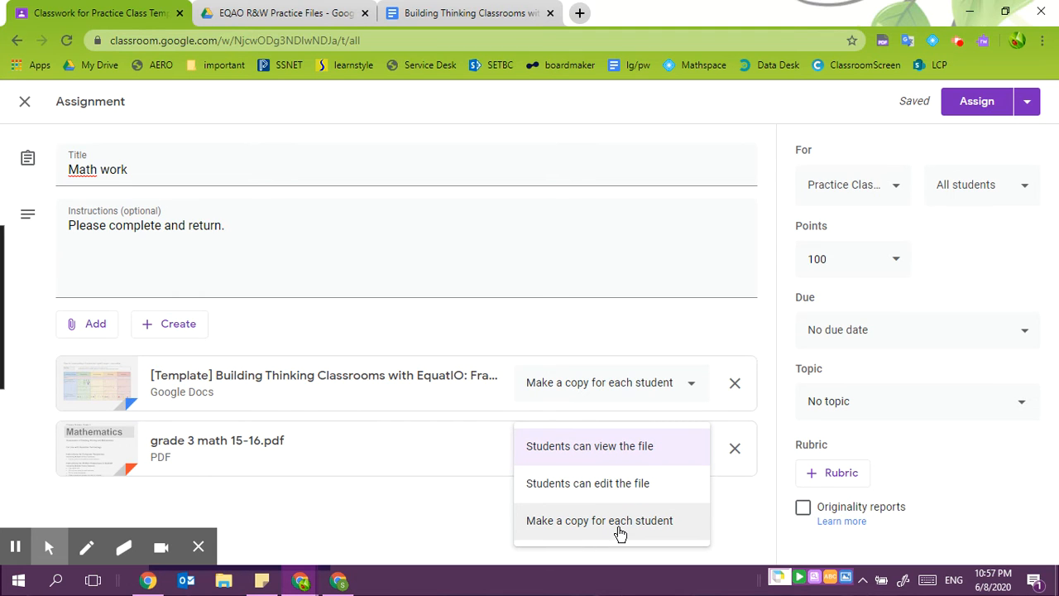
pyautogui.click(620, 522)
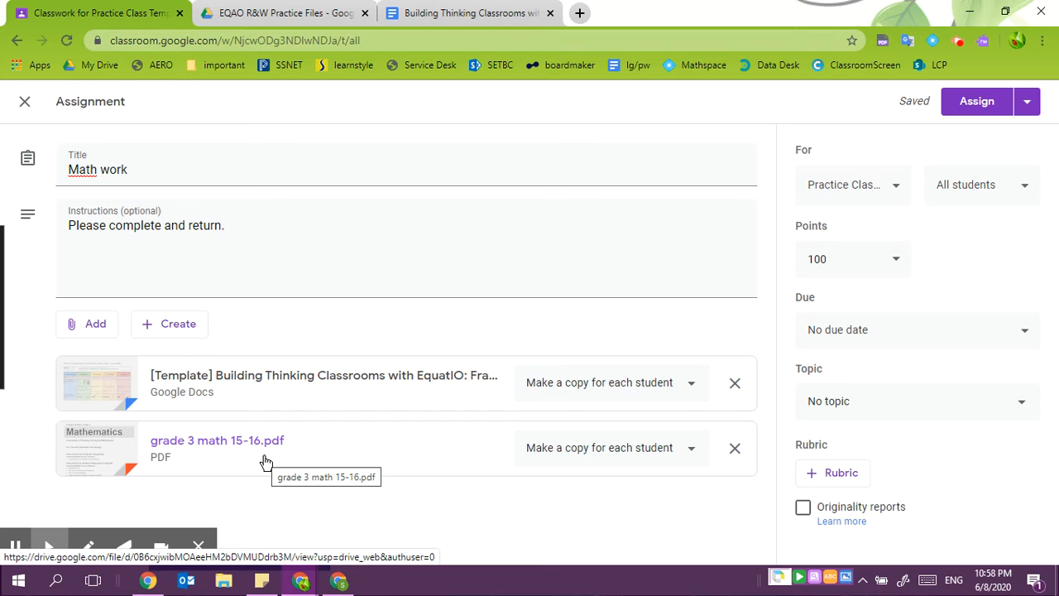
pyautogui.click(984, 112)
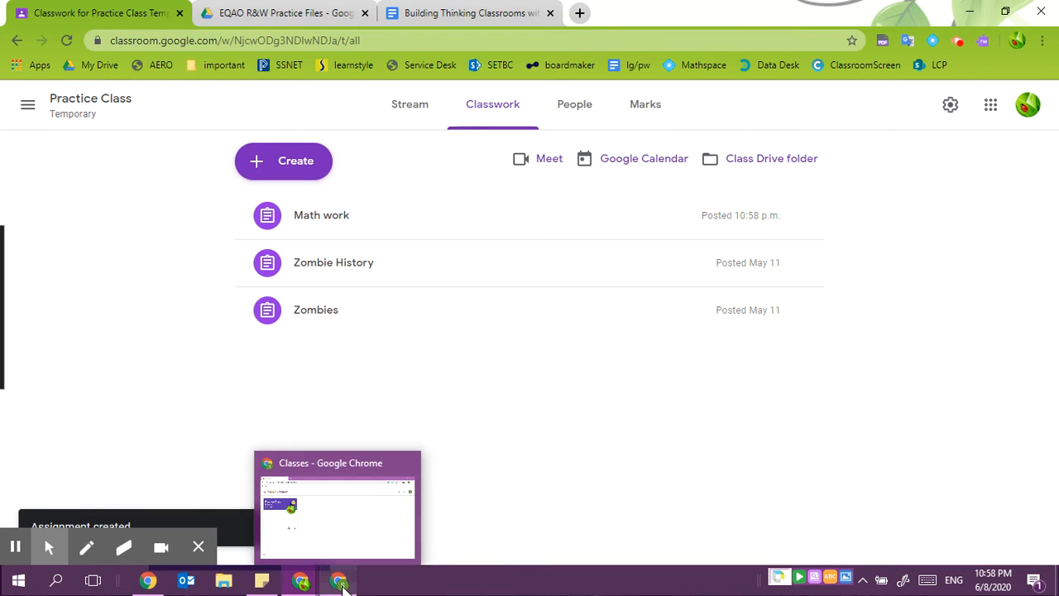
# Step: Switch to the student's Chrome window and open the full Math work assignment in Practice Class
pyautogui.click(344, 586)
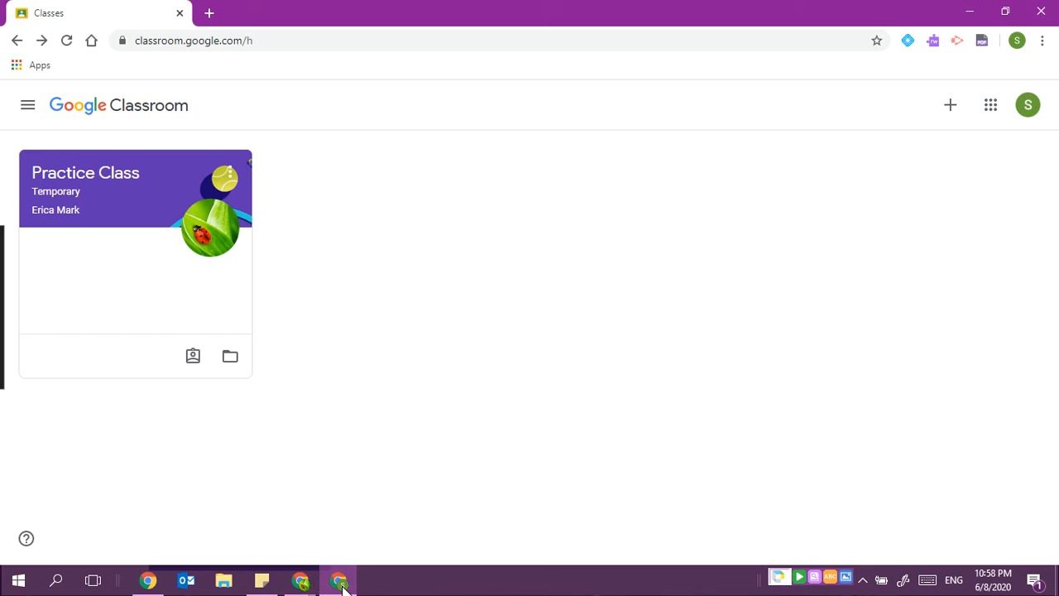
pyautogui.click(107, 176)
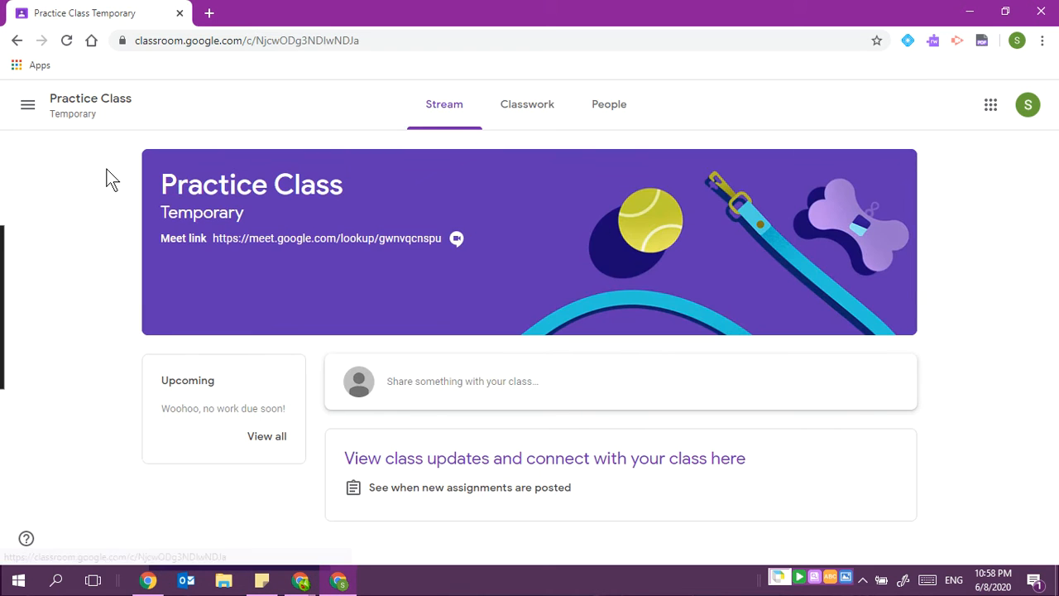
pyautogui.click(515, 115)
pyautogui.click(323, 213)
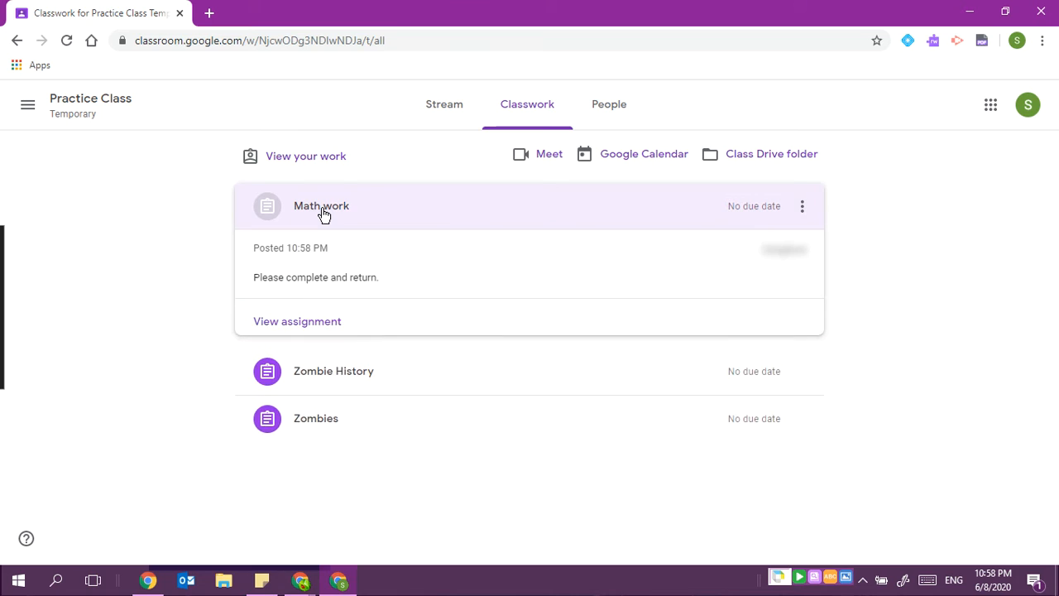
pyautogui.click(312, 326)
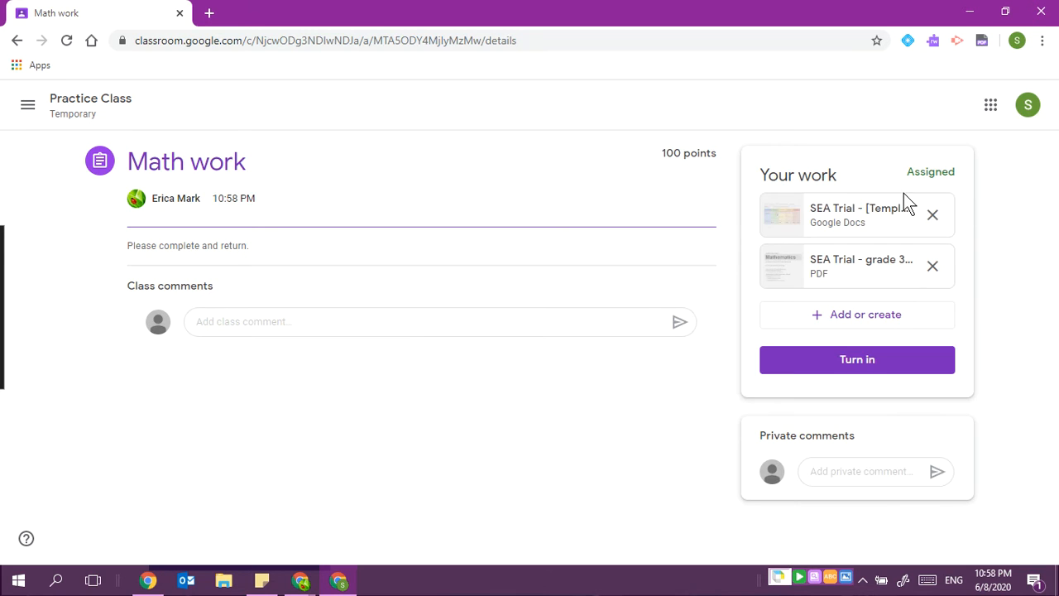
# Step: Open the student's copy of the grade 3 math PDF with Read&Write for Google Chrome and start EquatIO
pyautogui.click(865, 274)
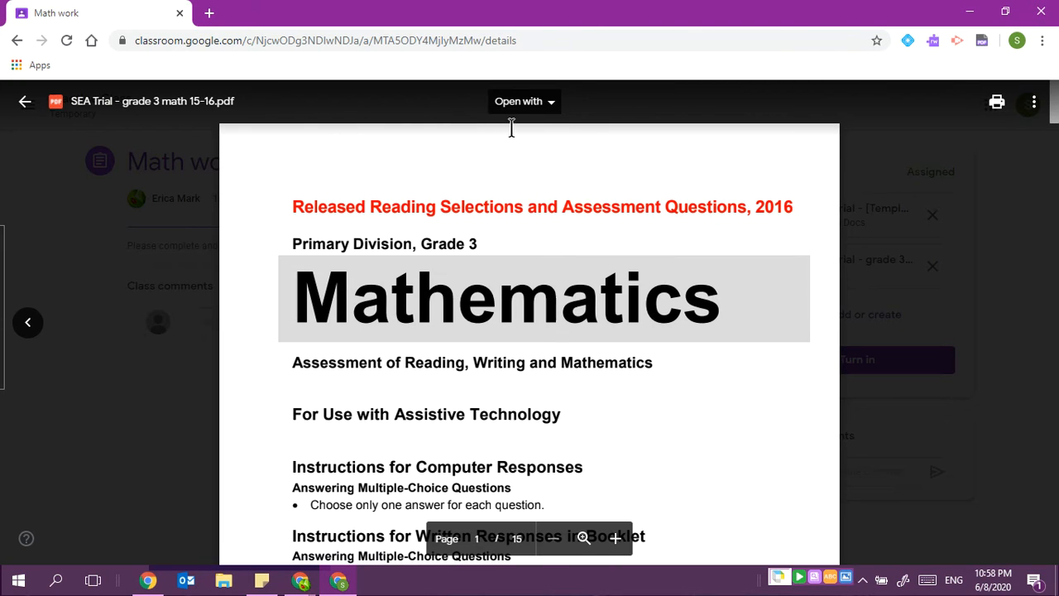
pyautogui.click(538, 112)
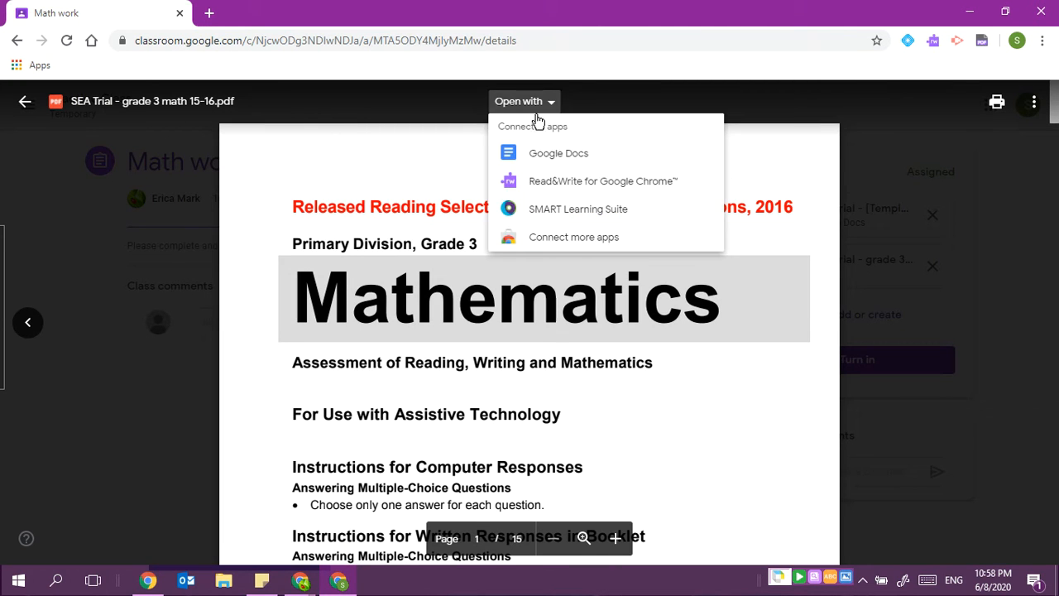
pyautogui.click(537, 184)
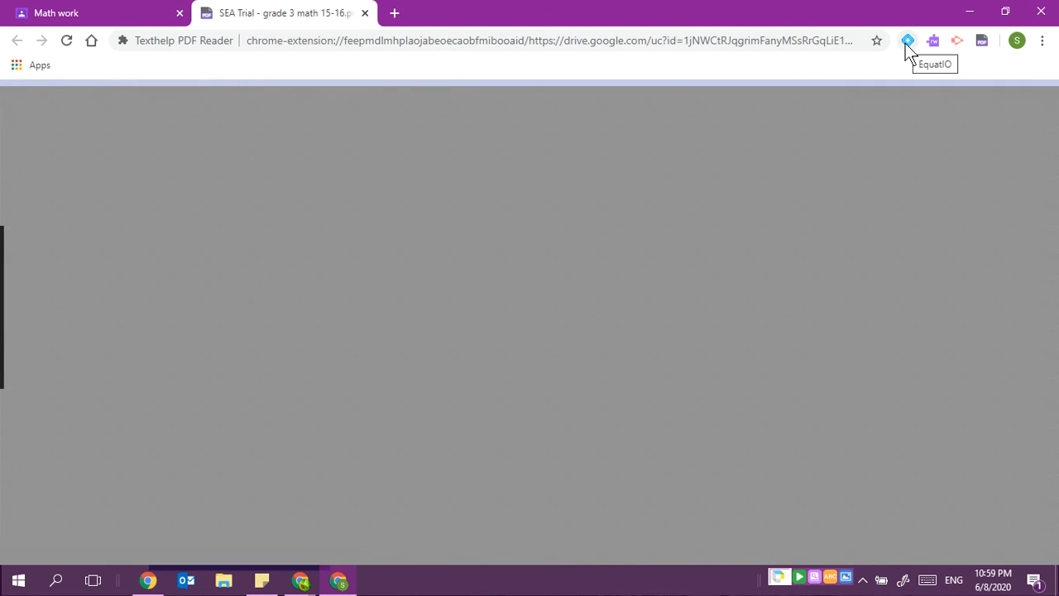
pyautogui.click(907, 47)
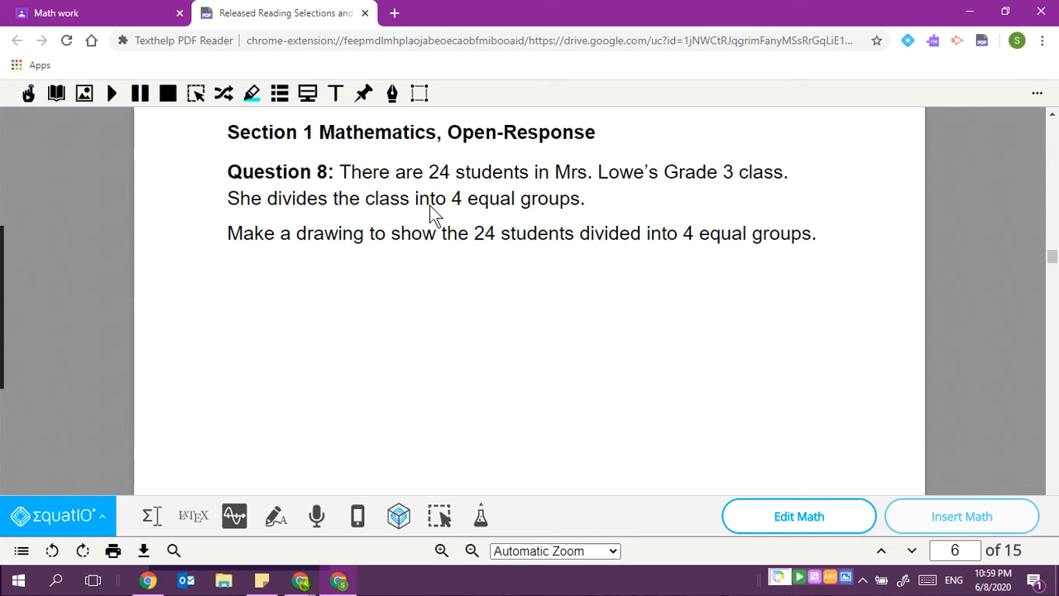
# Step: Open an EquatIO mathspace from the PDF and place a grid shape on the canvas
pyautogui.click(402, 516)
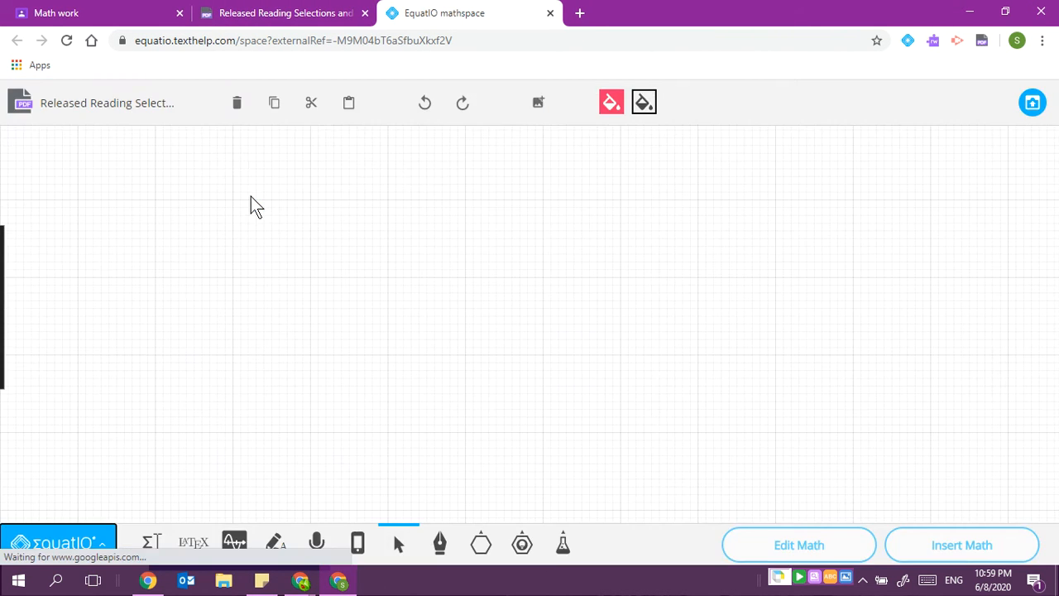
pyautogui.click(525, 547)
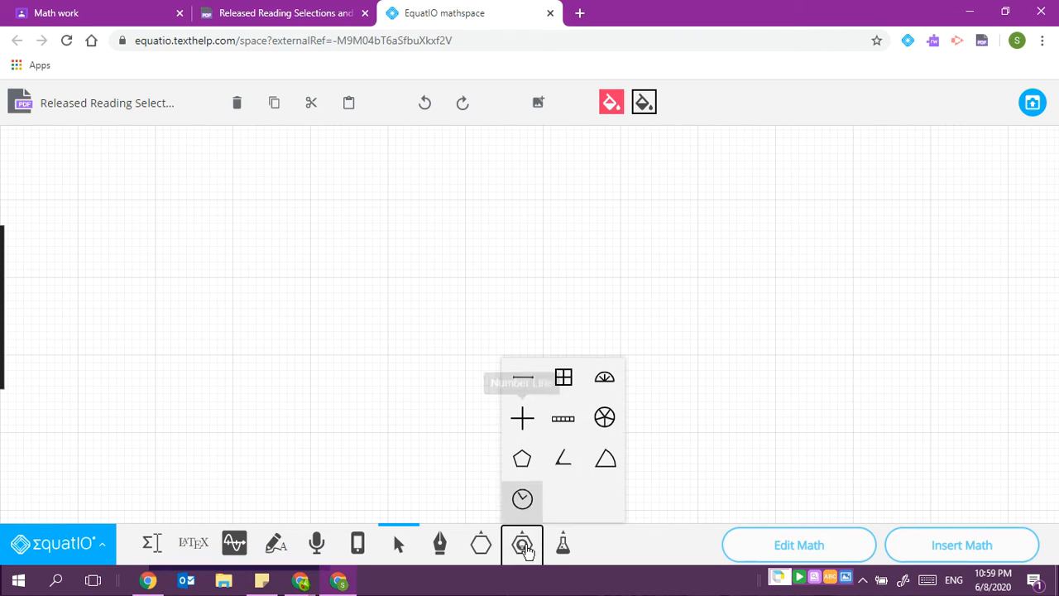
pyautogui.click(563, 377)
pyautogui.moveTo(186, 245); pyautogui.dragTo(224, 291)
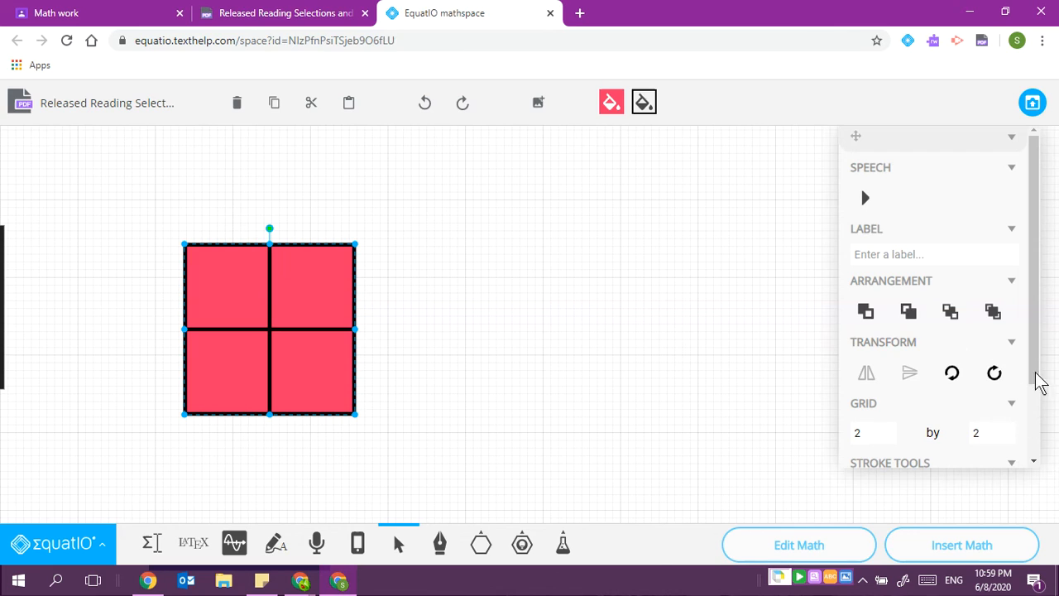
# Step: Set the grid shape's dimensions to 4 by 6
pyautogui.moveTo(1037, 374); pyautogui.dragTo(1036, 407)
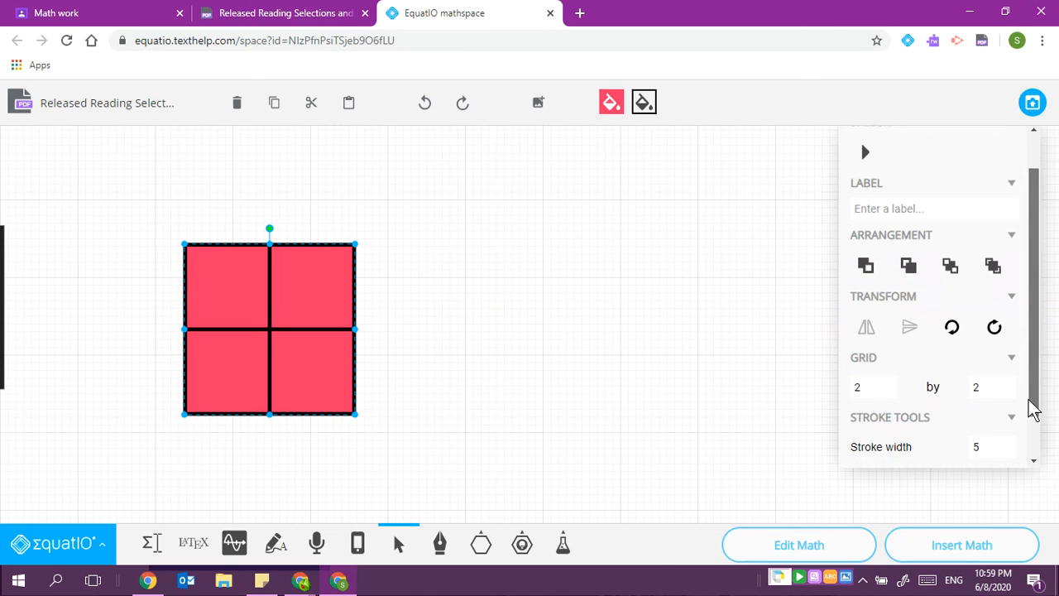
pyautogui.click(879, 383)
pyautogui.click(879, 383)
pyautogui.click(879, 383)
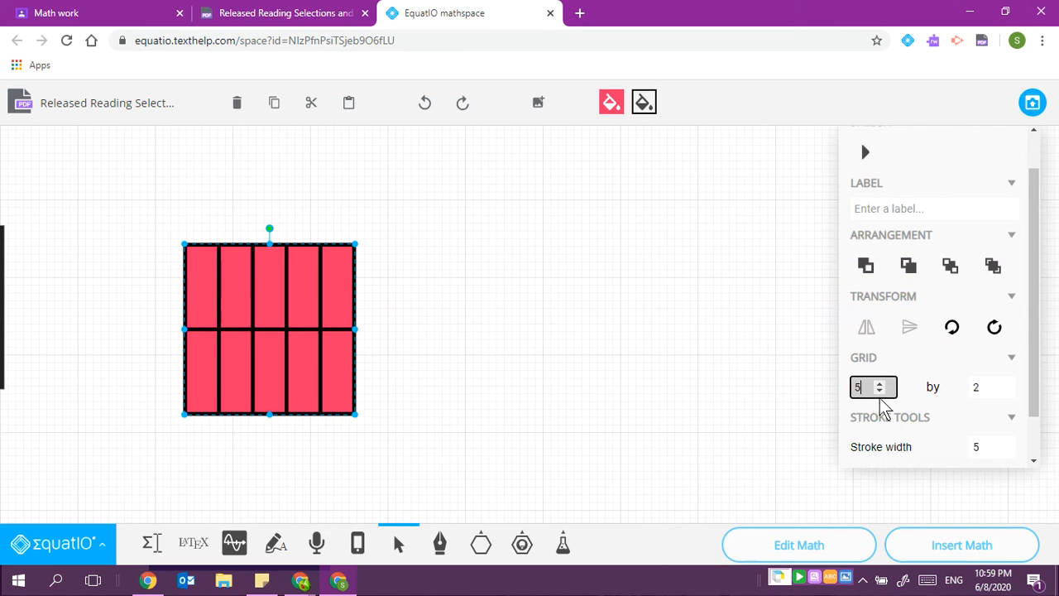
pyautogui.click(879, 391)
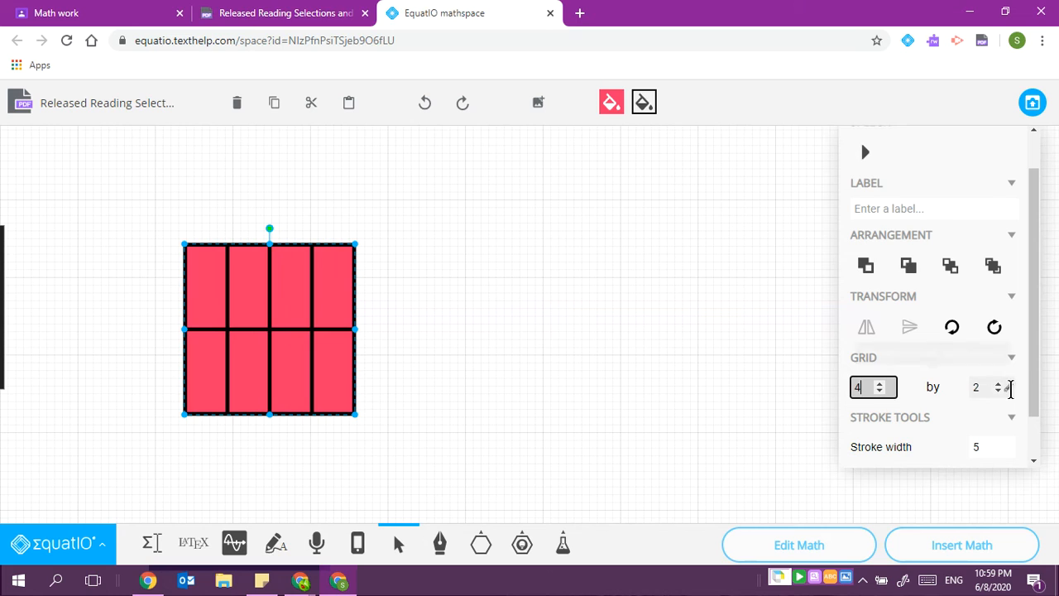
pyautogui.click(999, 384)
pyautogui.click(999, 384)
pyautogui.click(999, 384)
pyautogui.click(999, 384)
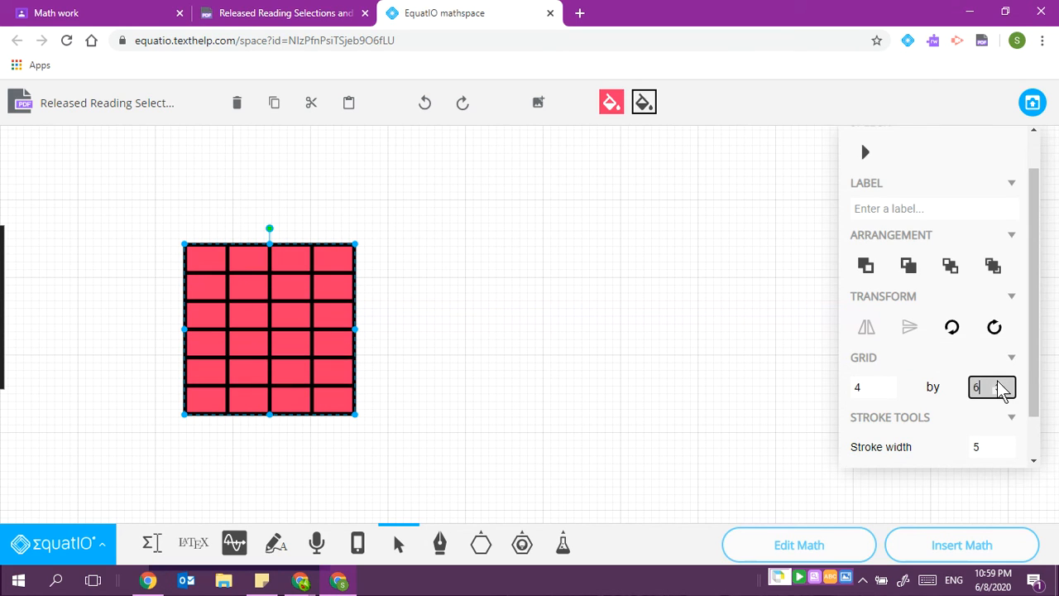
# Step: Insert the mathspace grid into the PDF, move it below the Question 8 text and enlarge it to about three question lines wide
pyautogui.click(1032, 105)
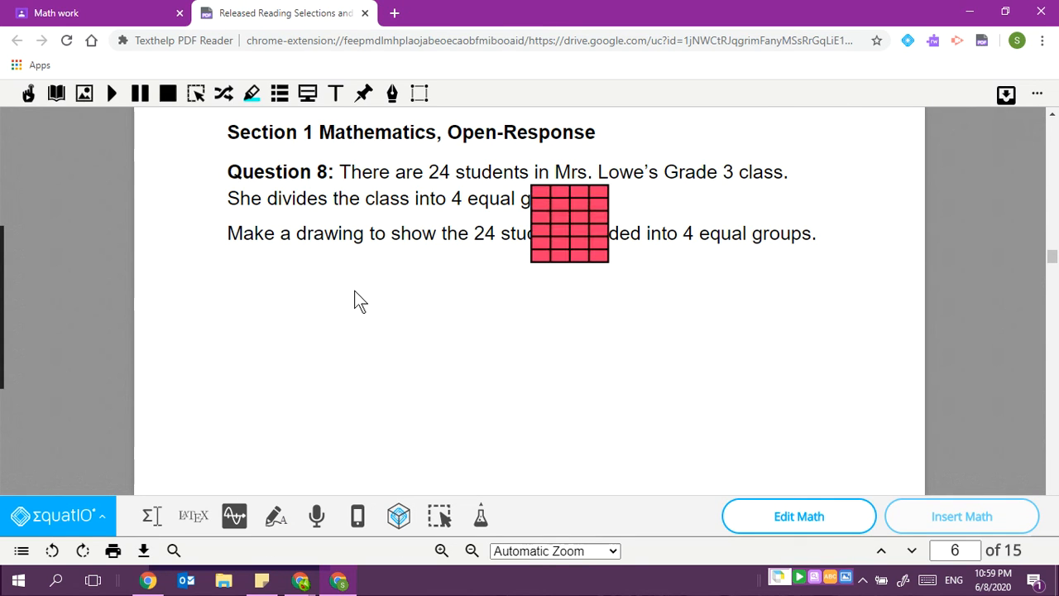
pyautogui.click(574, 219)
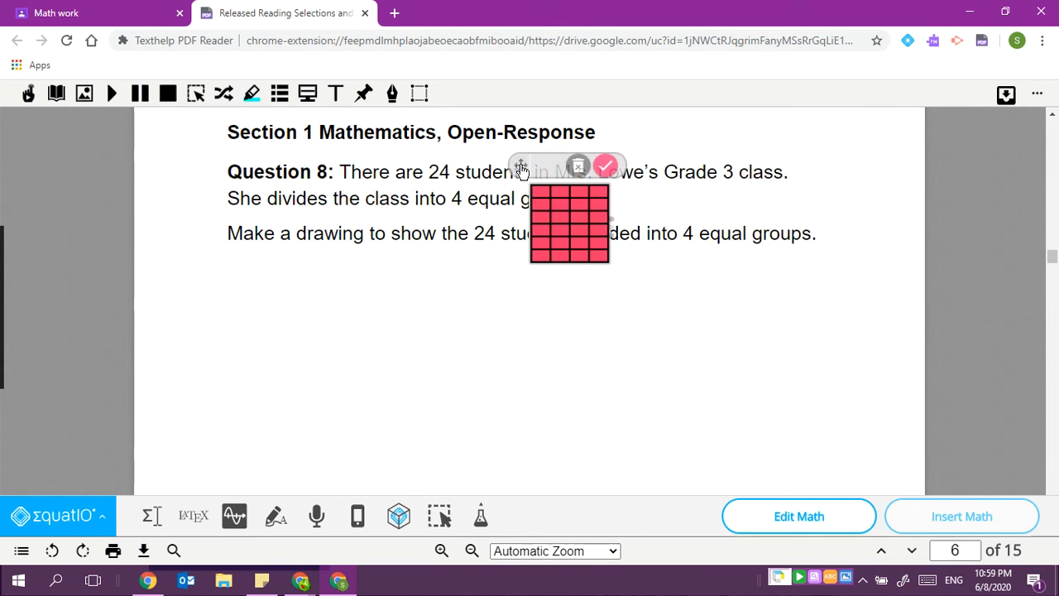
pyautogui.moveTo(522, 170); pyautogui.dragTo(262, 293)
pyautogui.moveTo(356, 355); pyautogui.dragTo(625, 370)
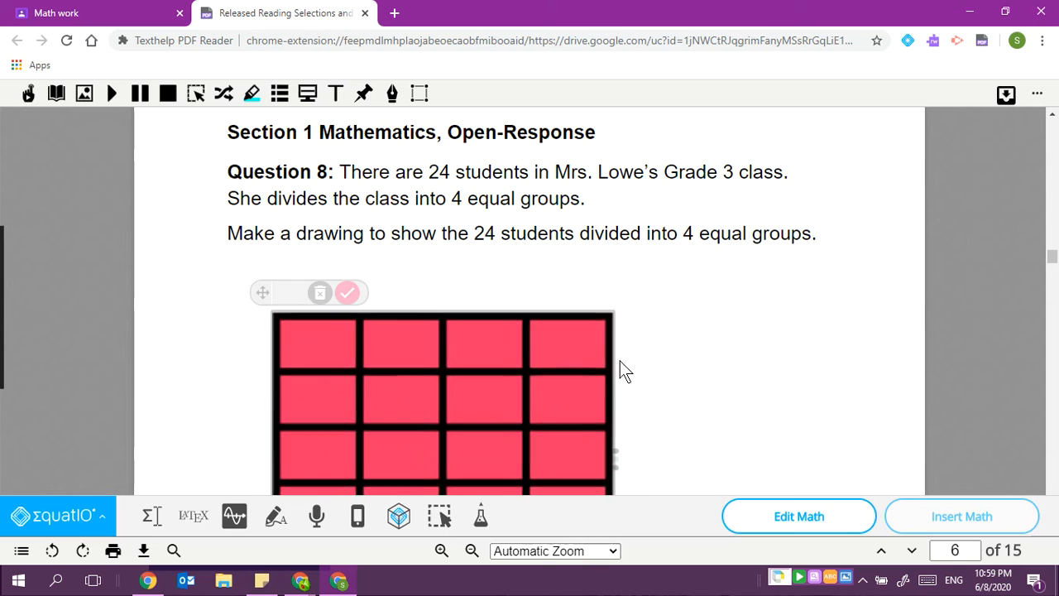
pyautogui.click(804, 324)
pyautogui.scroll(-3, 799, 324)
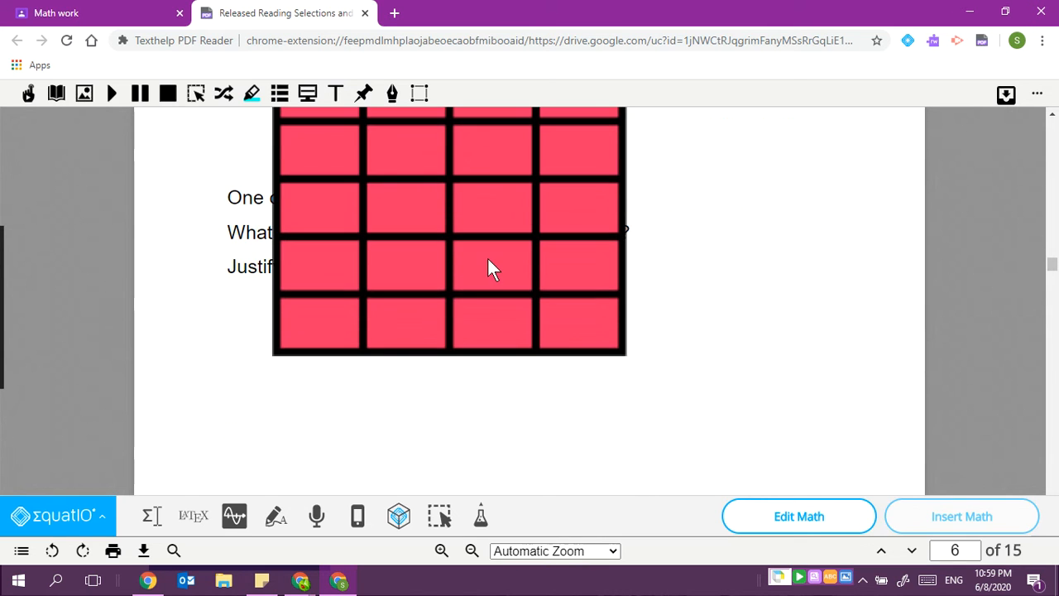
pyautogui.moveTo(628, 158); pyautogui.dragTo(556, 170)
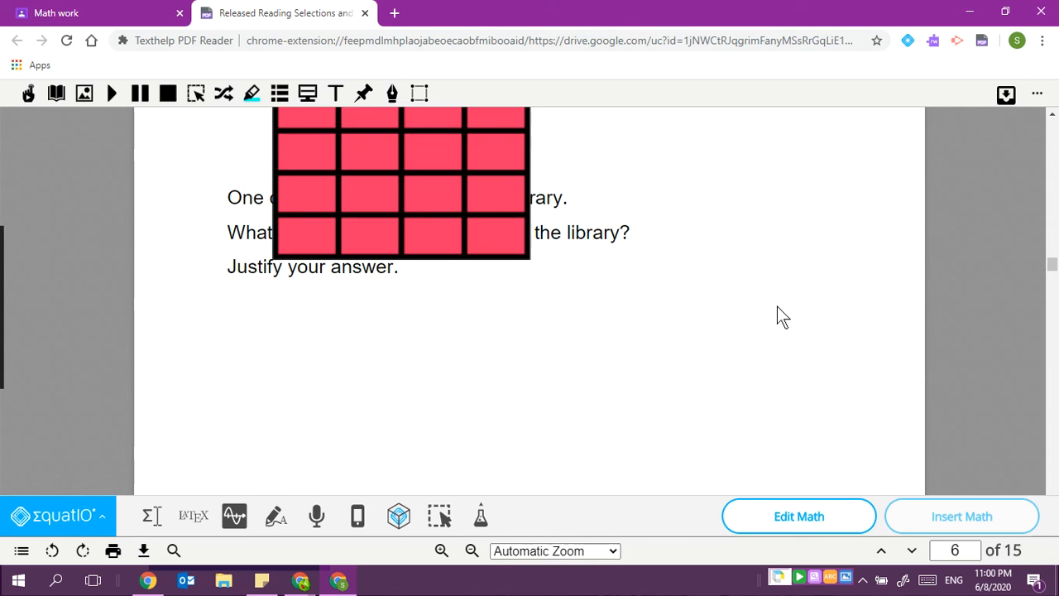
# Step: Save the edited grade 3 math PDF and turn in both attachments of the Math work assignment
pyautogui.click(1006, 96)
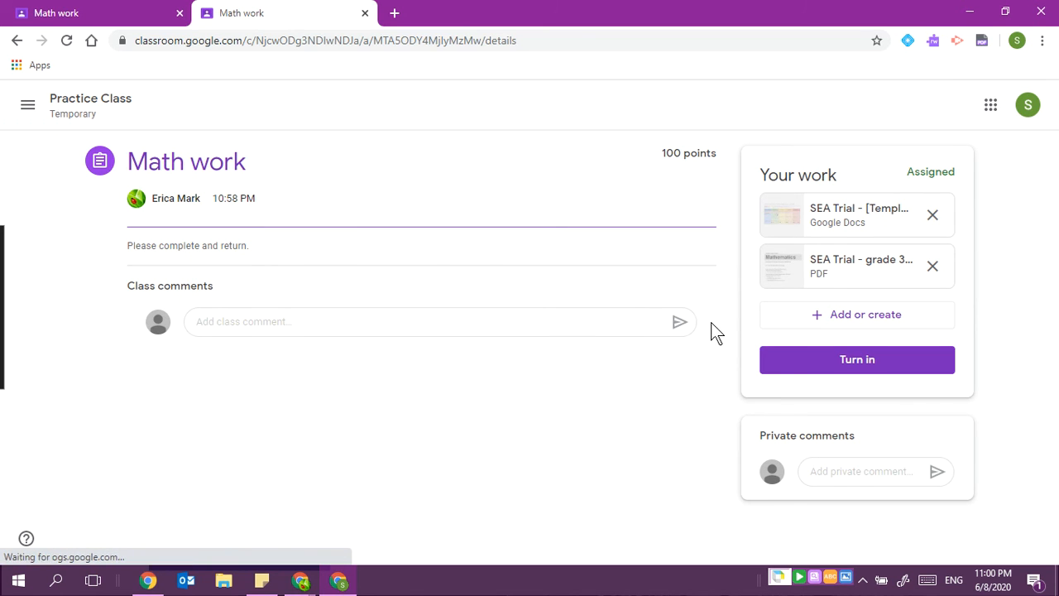
pyautogui.click(852, 361)
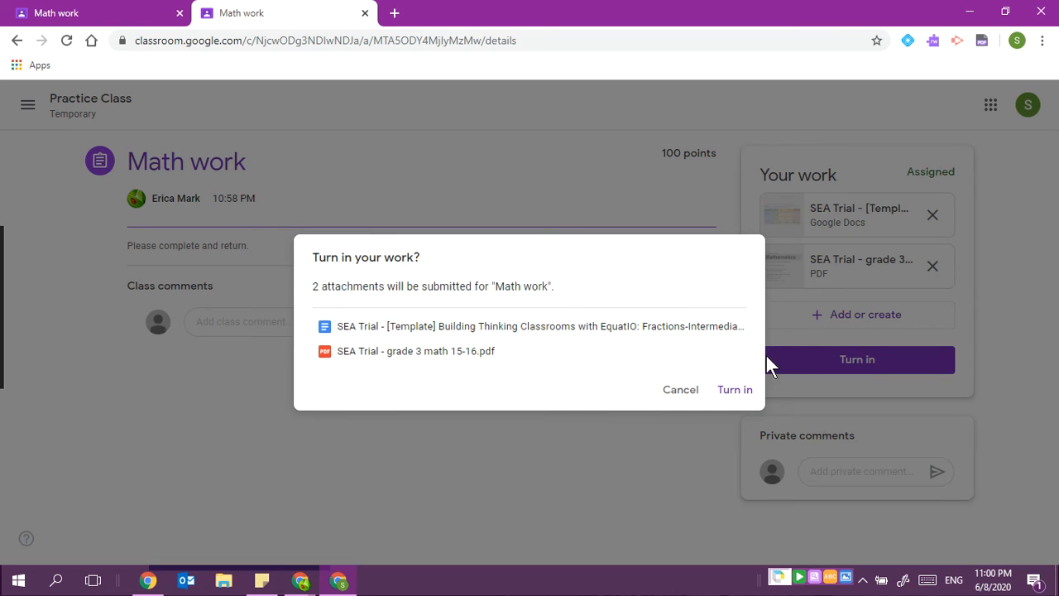
pyautogui.click(735, 391)
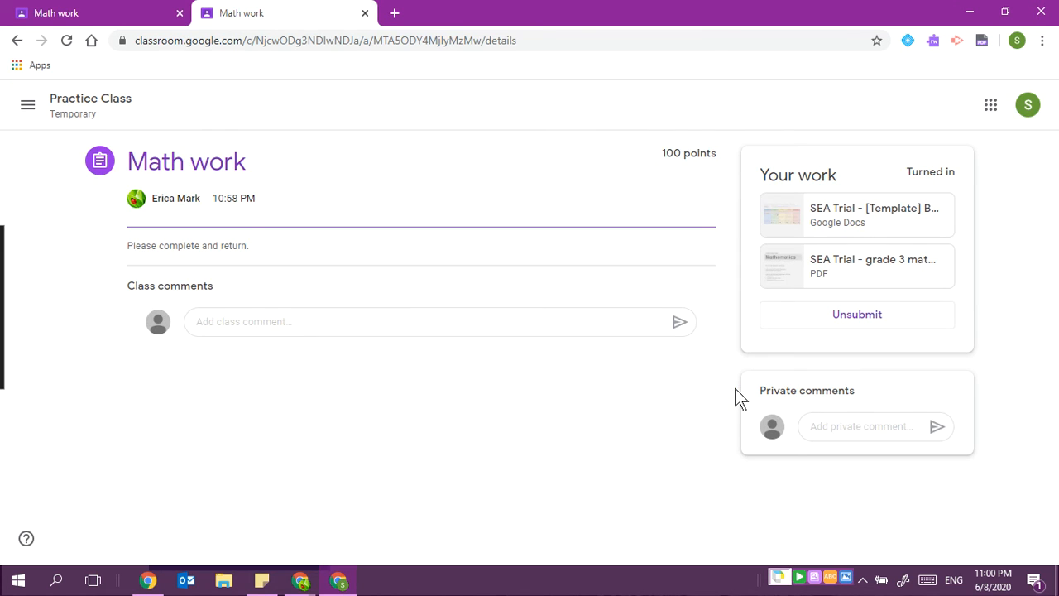
# Step: Switch to the teacher's Chrome window and open the handed-in student submission for the Math work assignment
pyautogui.click(301, 580)
pyautogui.click(407, 526)
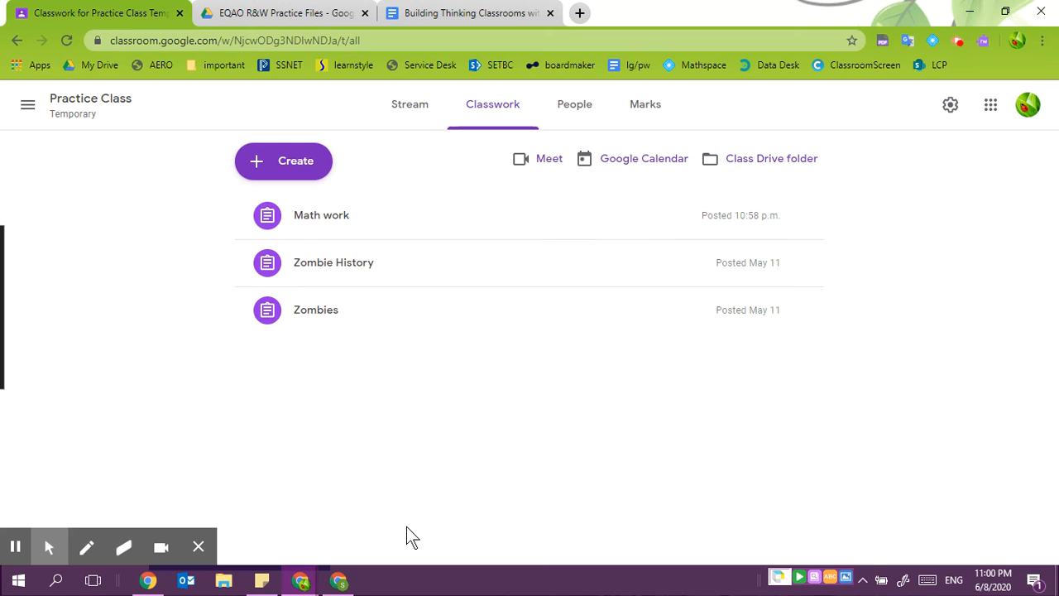
pyautogui.click(312, 219)
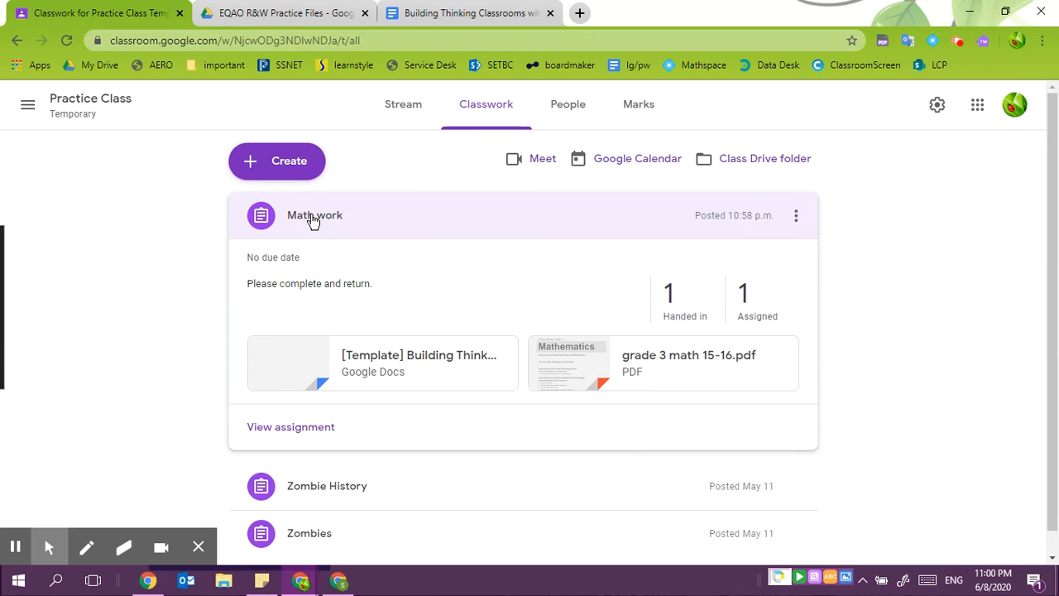
pyautogui.click(680, 303)
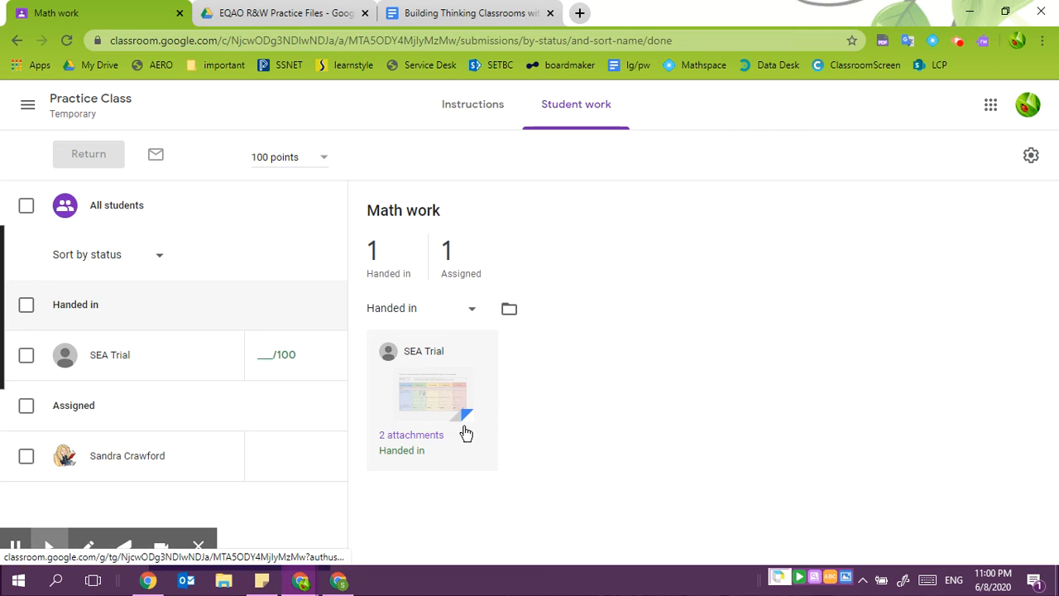
pyautogui.click(401, 440)
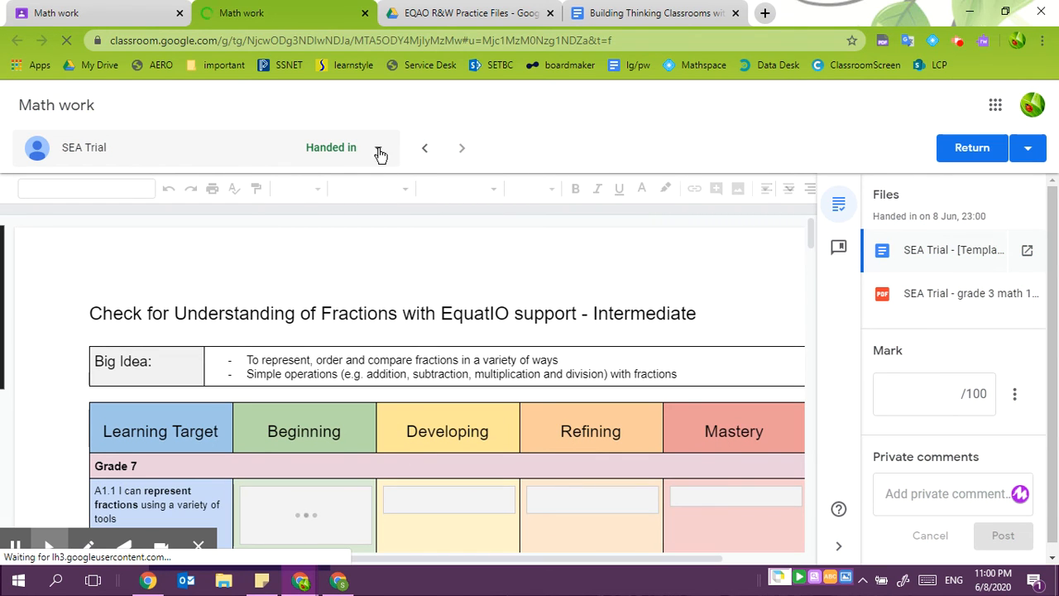
# Step: Browse between the students' submissions and review the grid answer on page 6 of the handed-in grade 3 math PDF
pyautogui.click(424, 150)
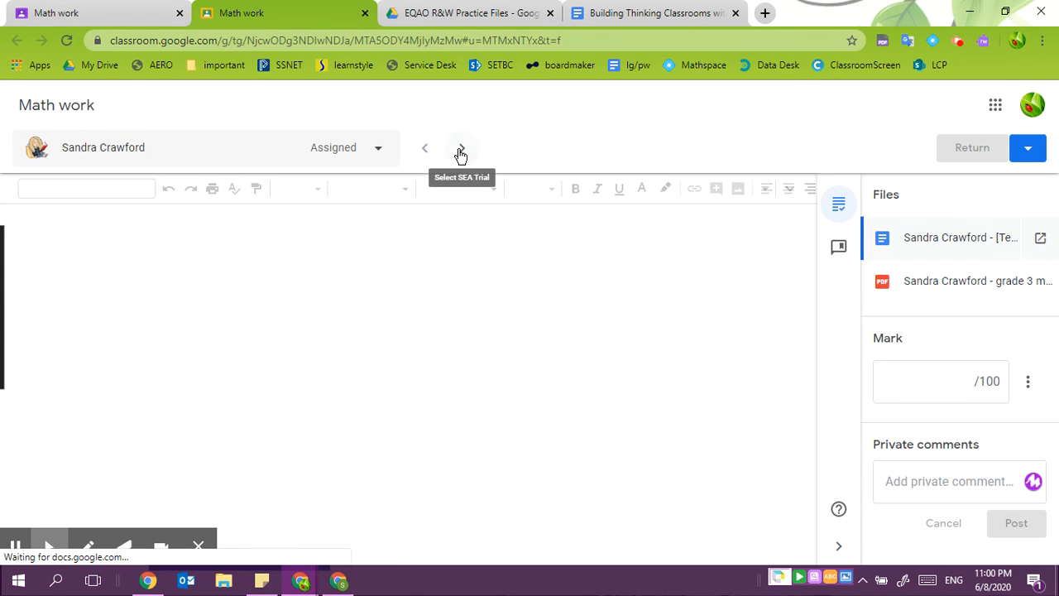
pyautogui.click(461, 149)
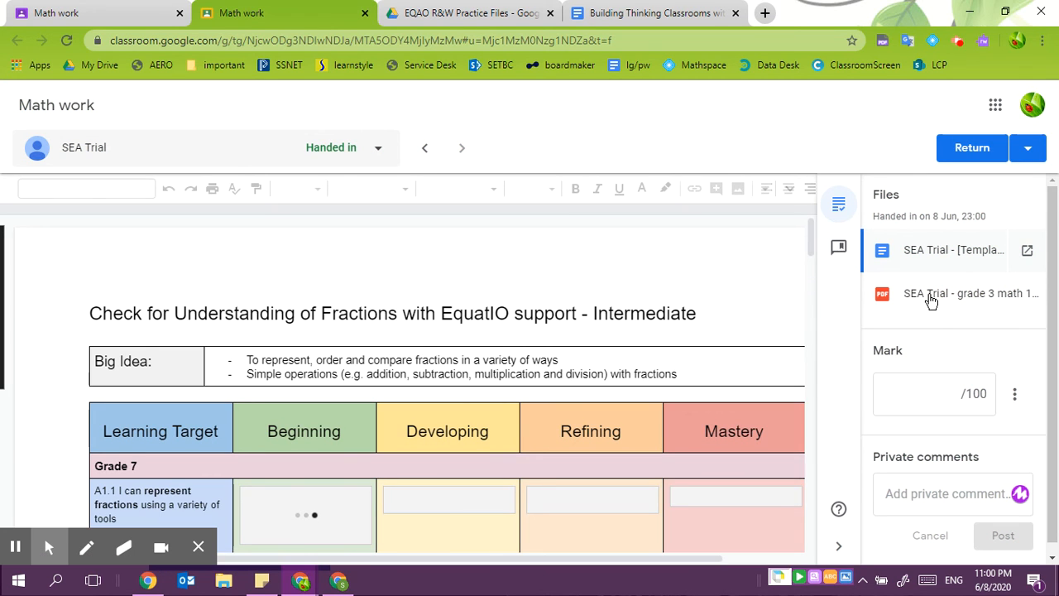
pyautogui.click(932, 297)
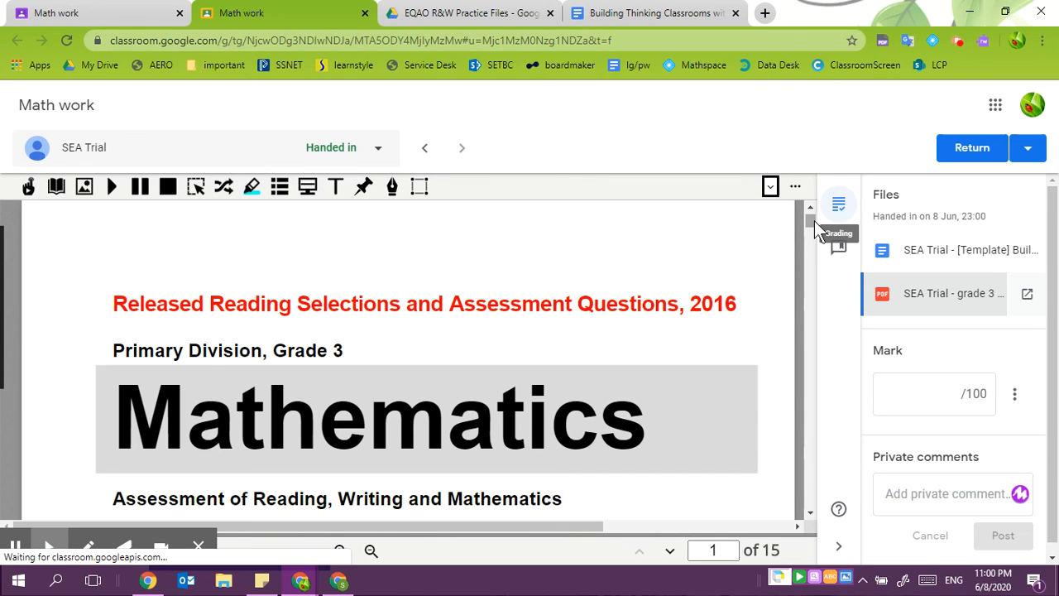
pyautogui.moveTo(809, 216); pyautogui.dragTo(749, 322)
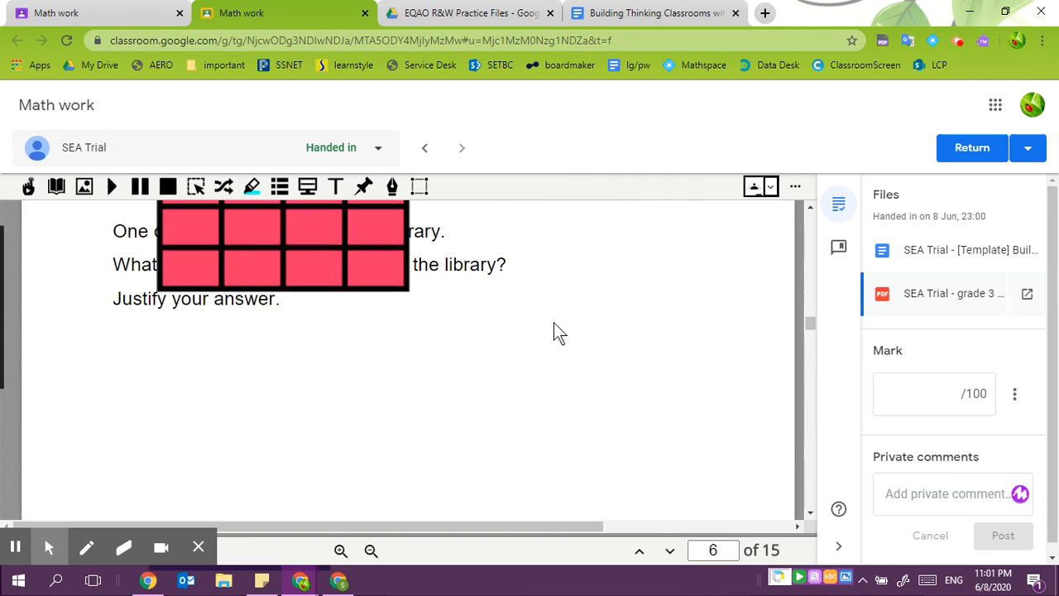
pyautogui.scroll(5, 555, 325)
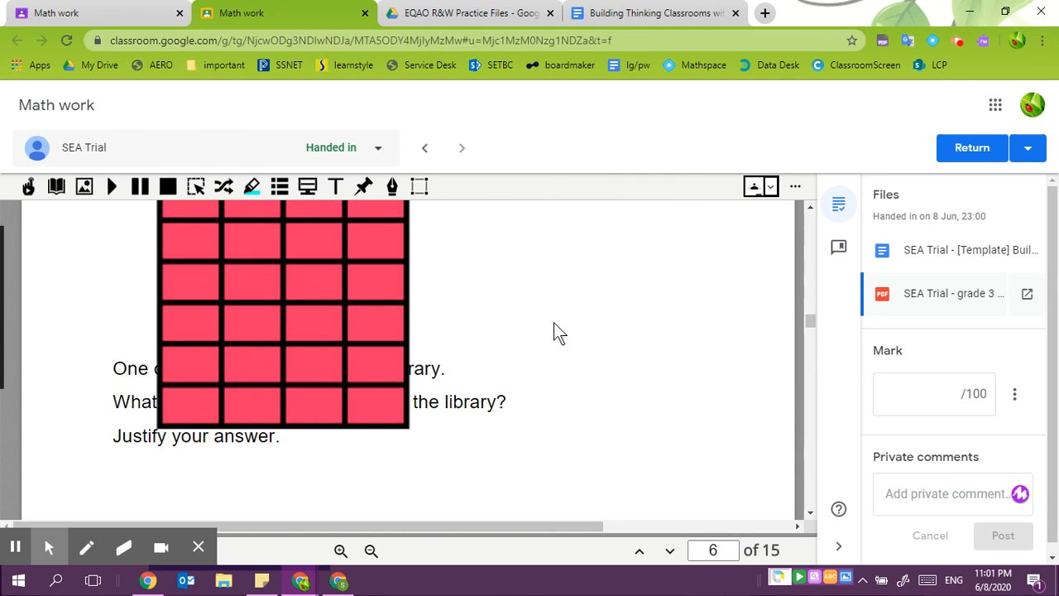
pyautogui.click(264, 406)
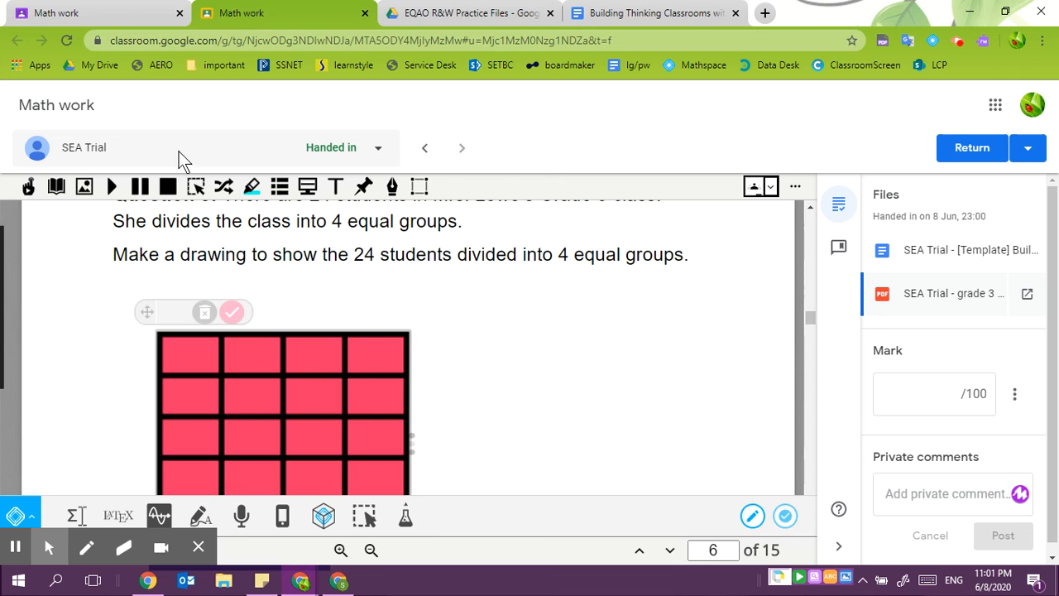
# Step: Return the handed-in Math work to the student without a mark and switch to the EquatIO playlist slide
pyautogui.click(970, 153)
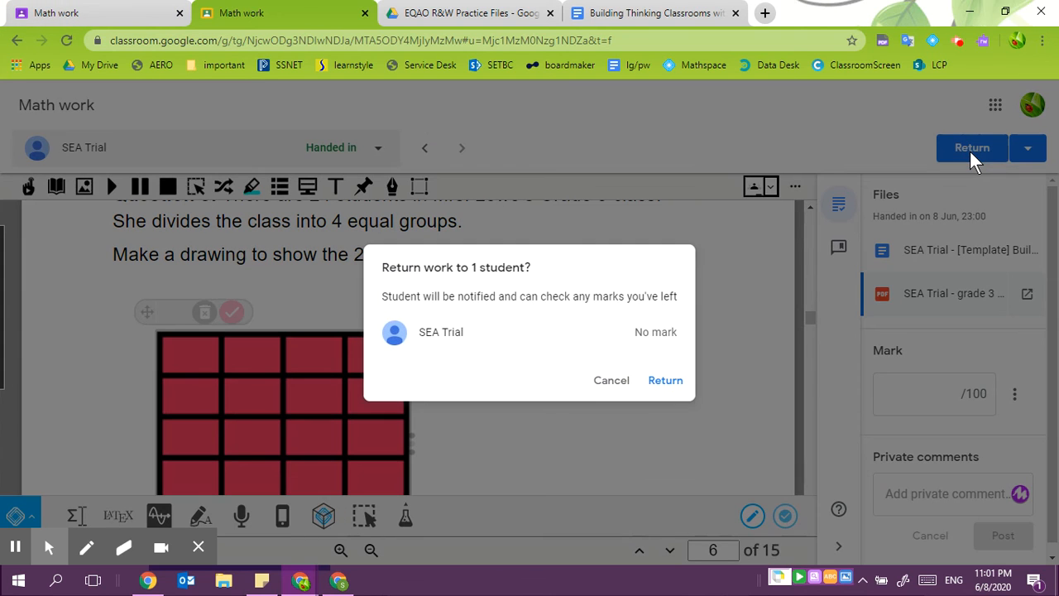
pyautogui.click(663, 383)
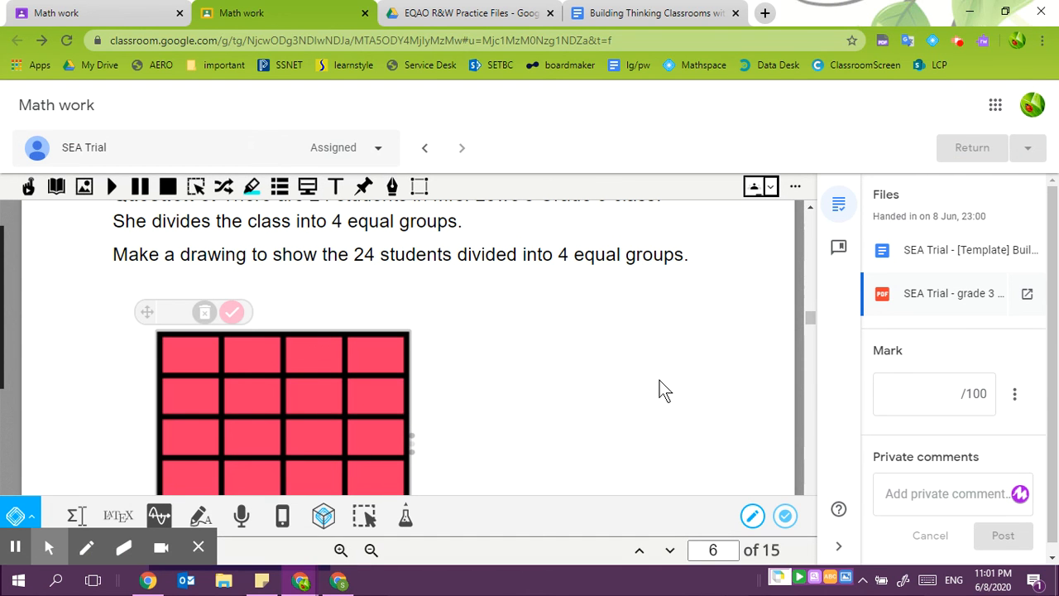
pyautogui.hotkey('alt', 'Tab')
pyautogui.hotkey('alt', 'Tab')
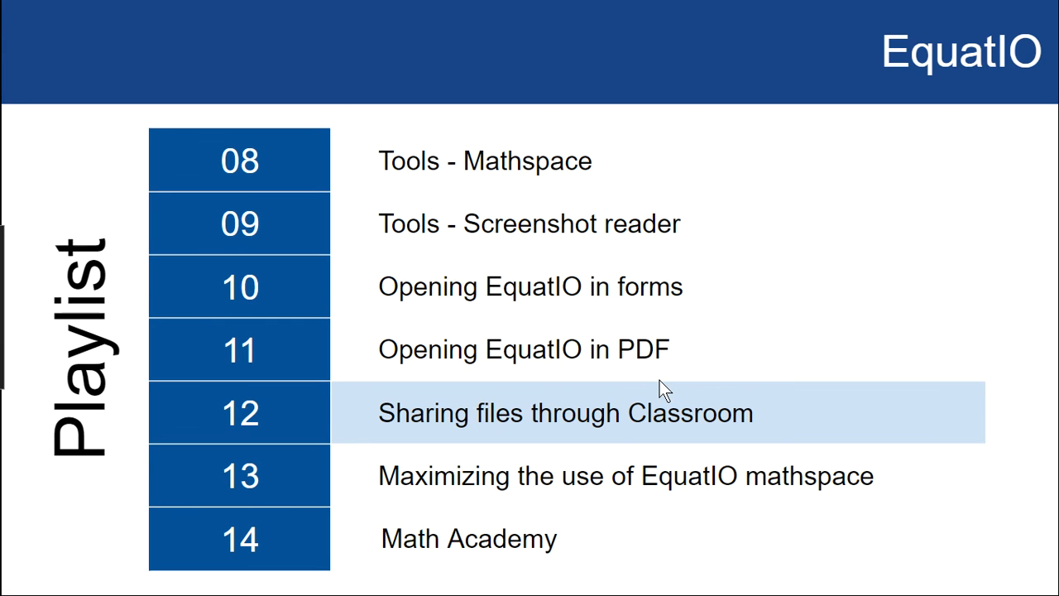